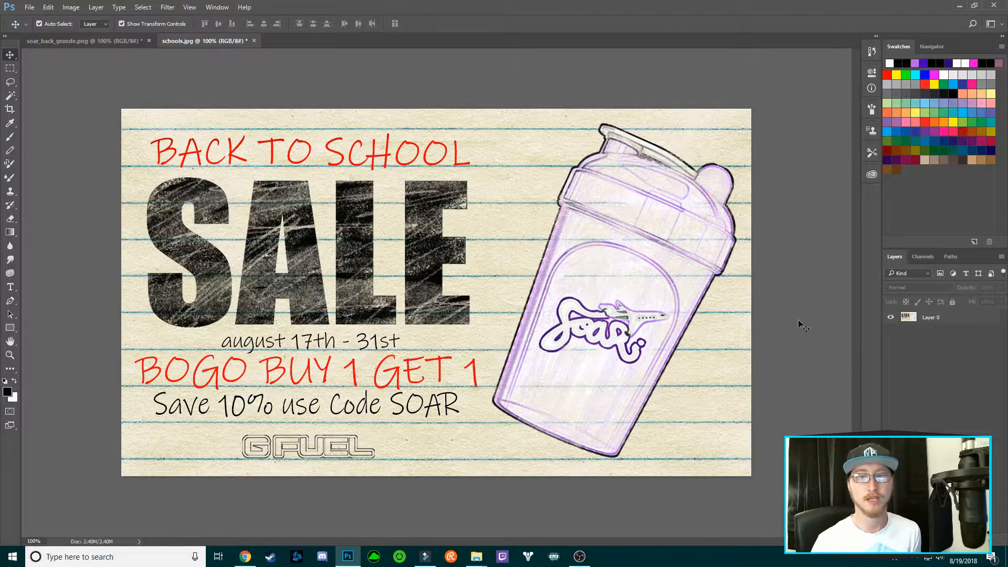
Switch from schools.jpg to soar_back_grande.png to view the five-layer purple shaker drawing
left_click(84, 40)
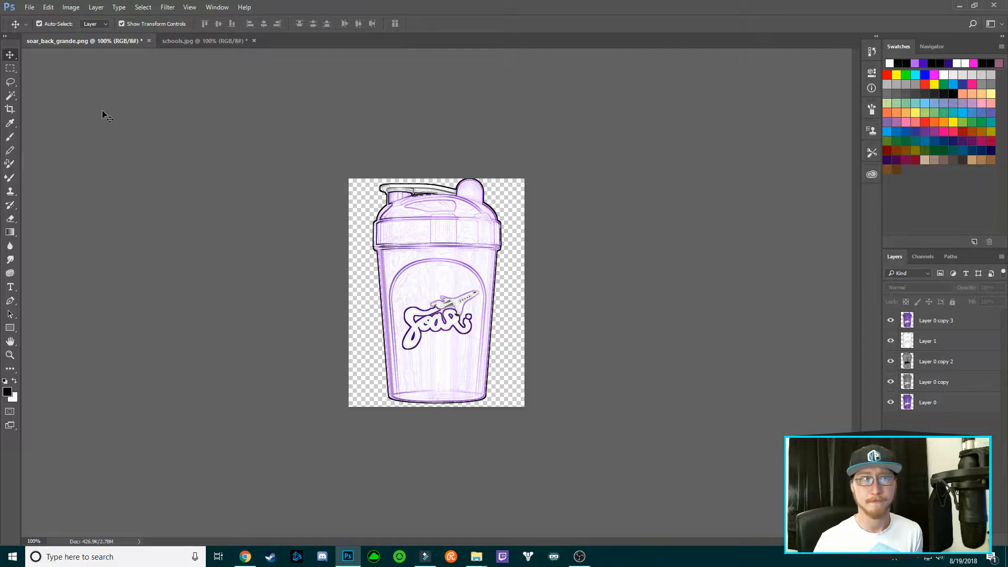
Open shaker.png from the SoaRRC folder as a new document
left_click(30, 7)
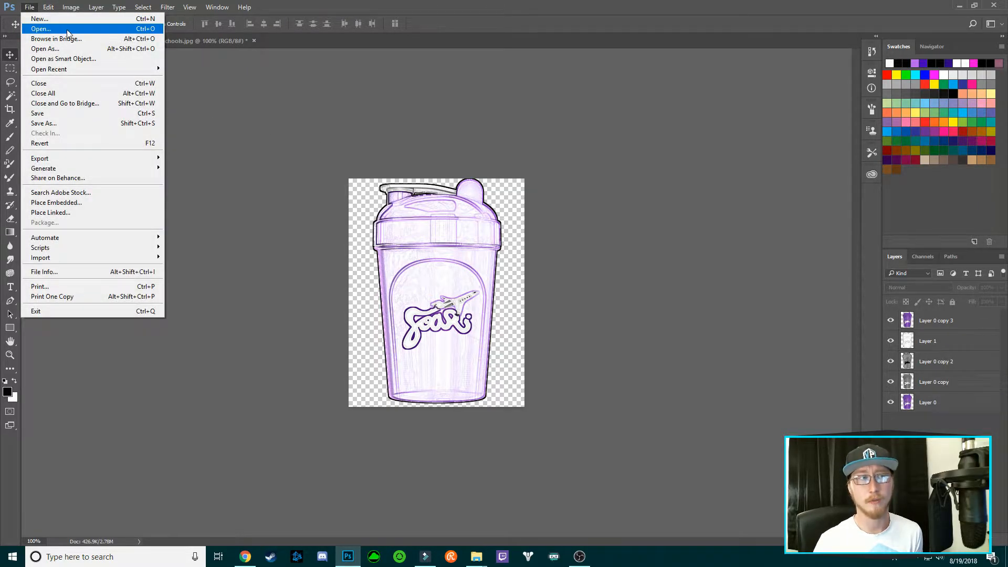
left_click(48, 29)
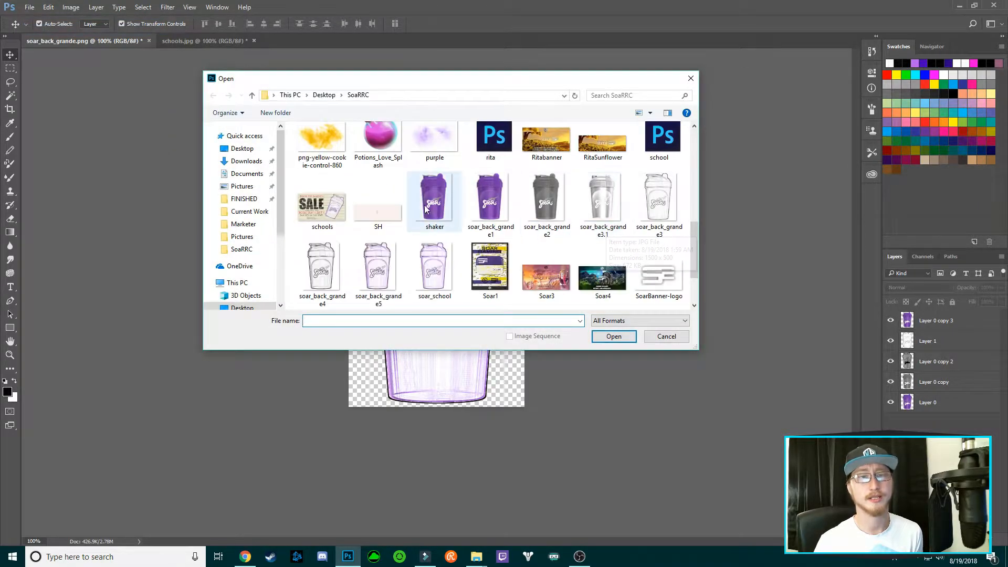
left_click(436, 199)
left_click(622, 336)
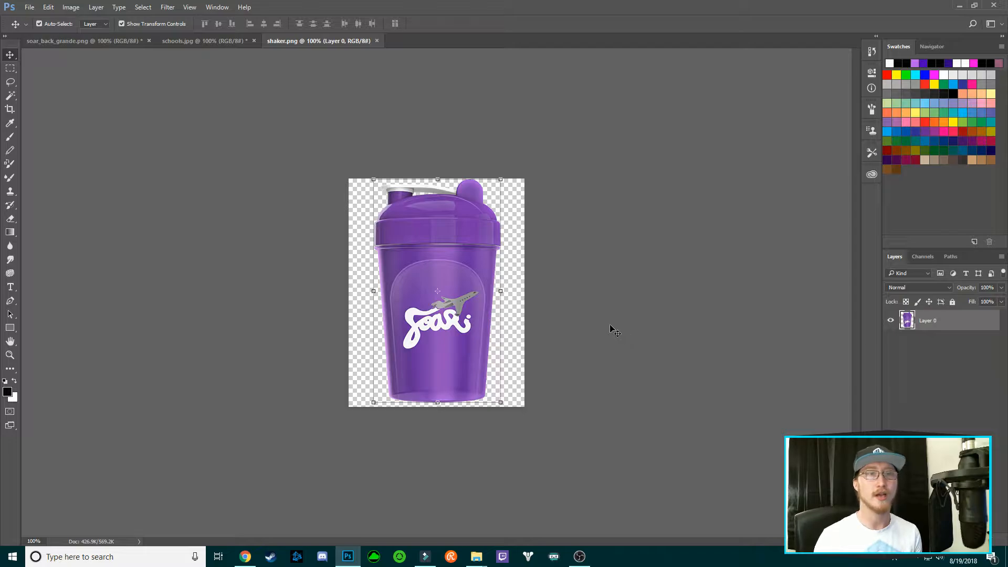
Apply Brightness/Contrast to the shaker with brightness -50 and contrast 80
left_click(71, 7)
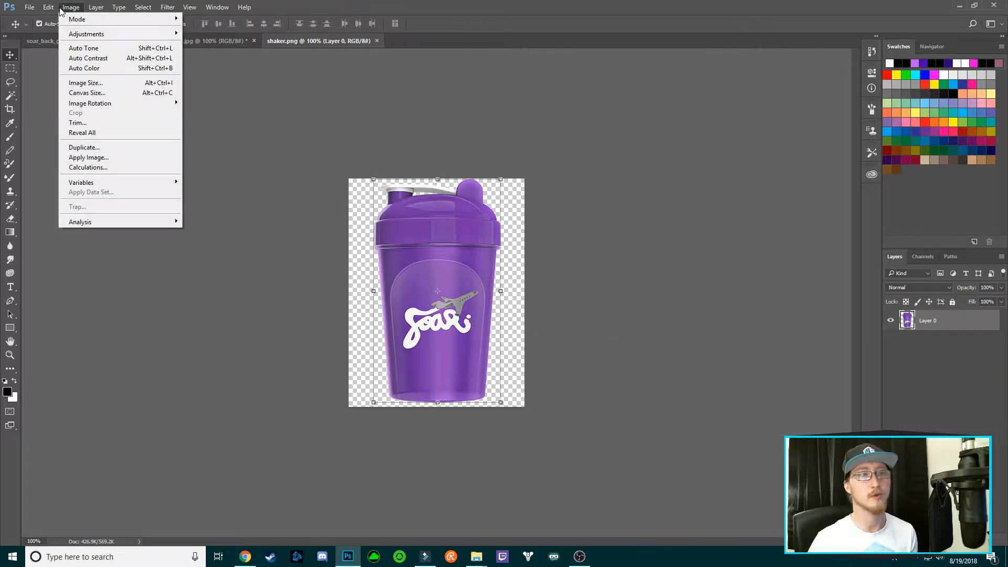
mouse_move(160, 34)
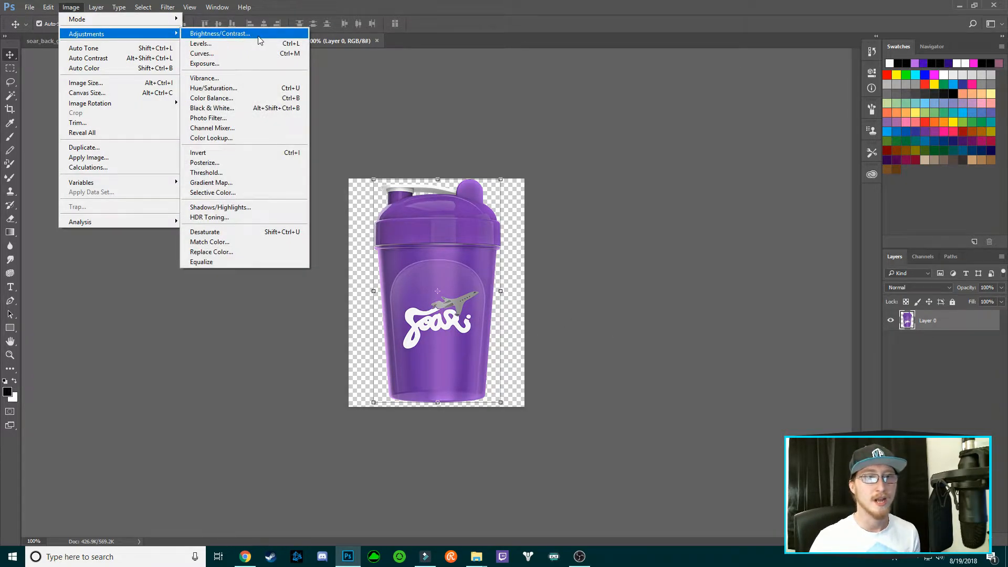
left_click(235, 35)
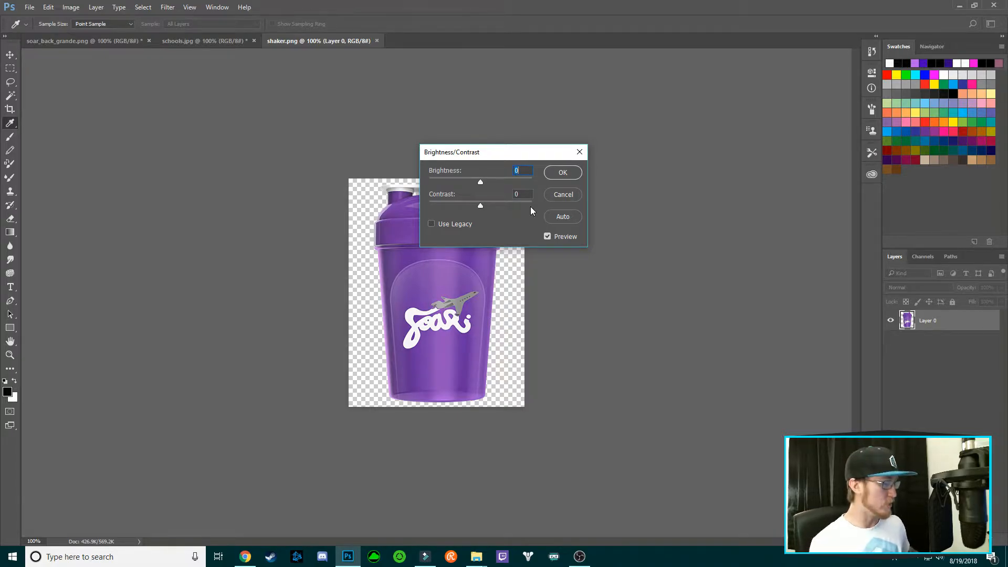
type("-50")
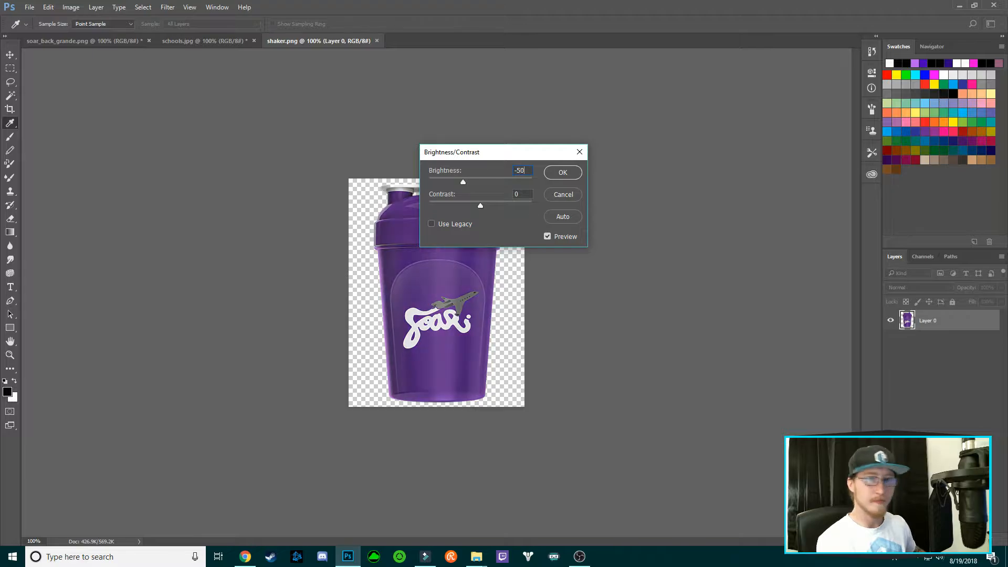
key("Tab")
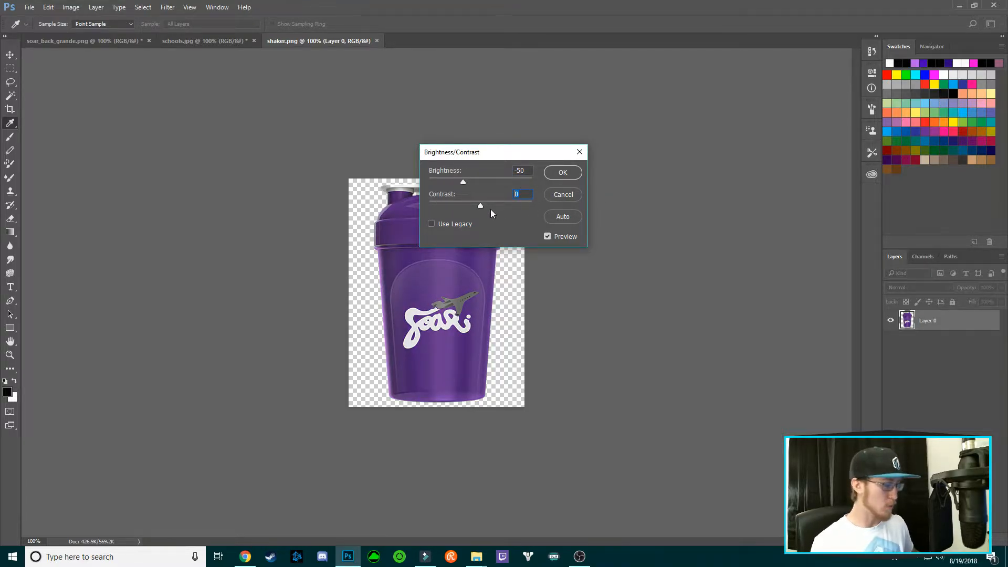
type("80")
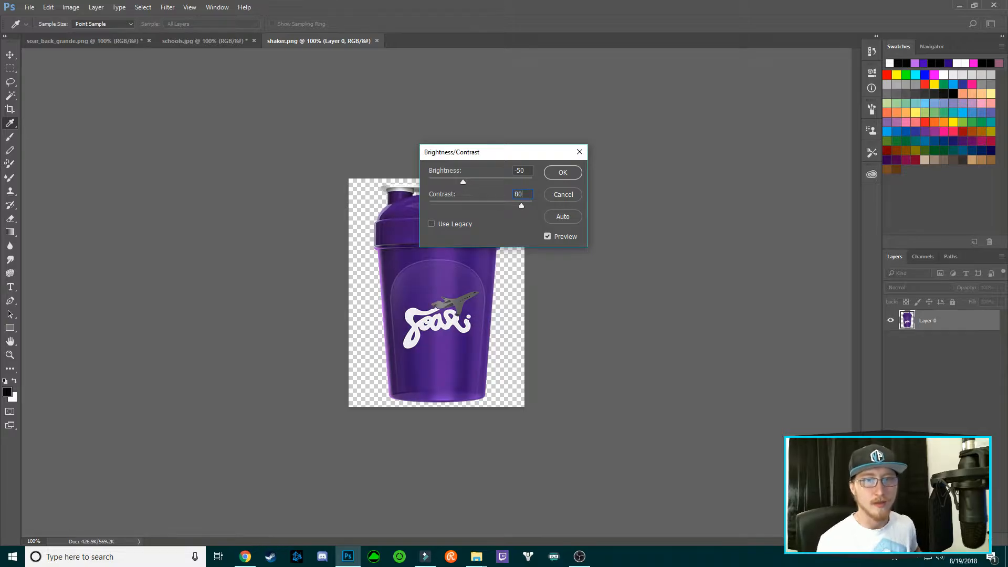
left_click(577, 170)
key("v")
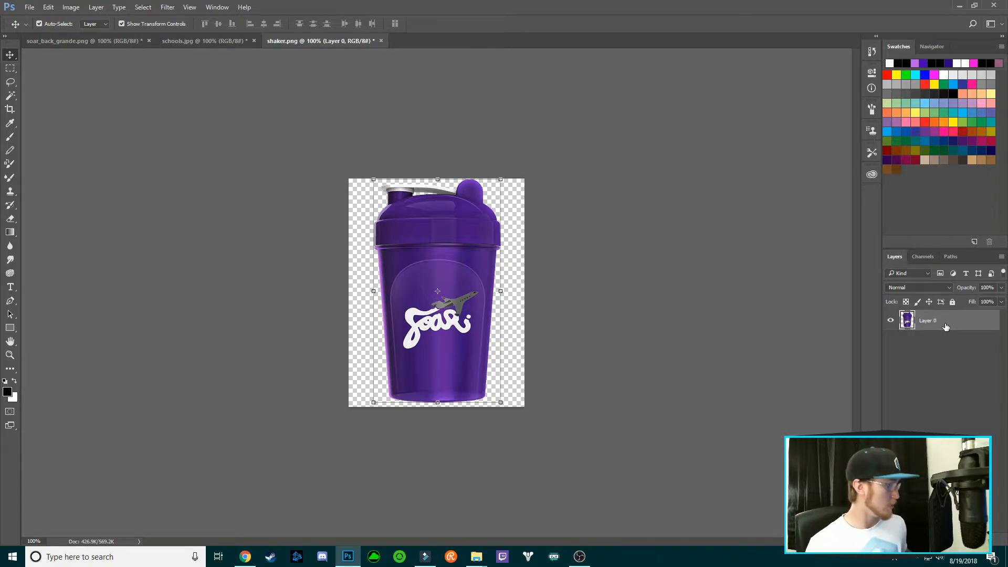
Duplicate the shaker layer, desaturate the copy to grey, then duplicate that grey copy
key("ctrl+j")
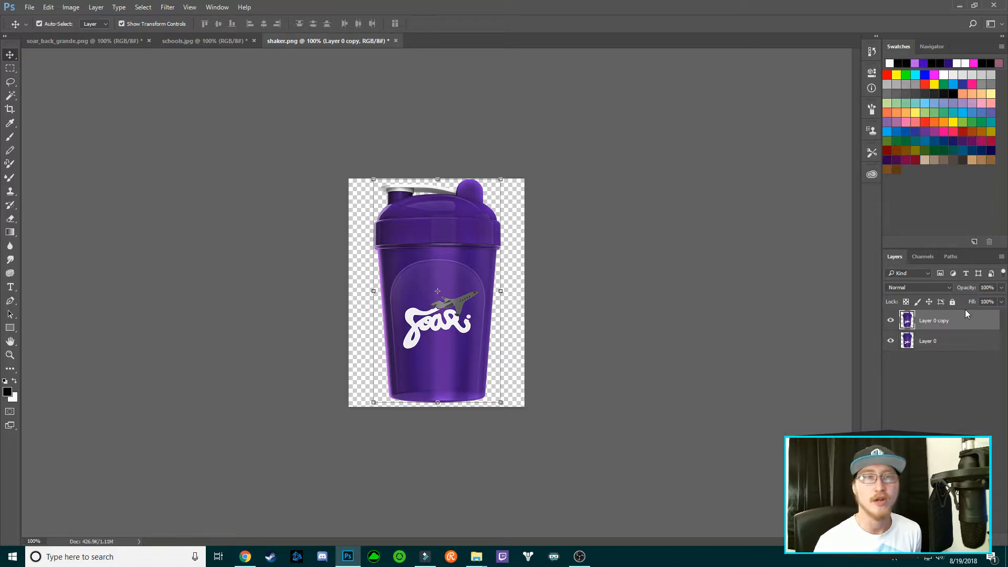
left_click(71, 7)
mouse_move(170, 34)
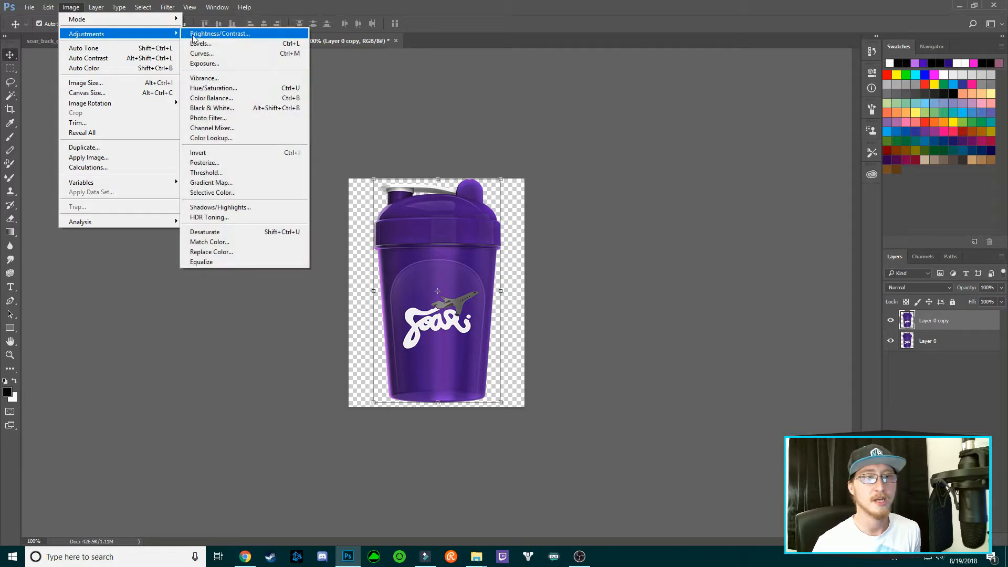
left_click(231, 236)
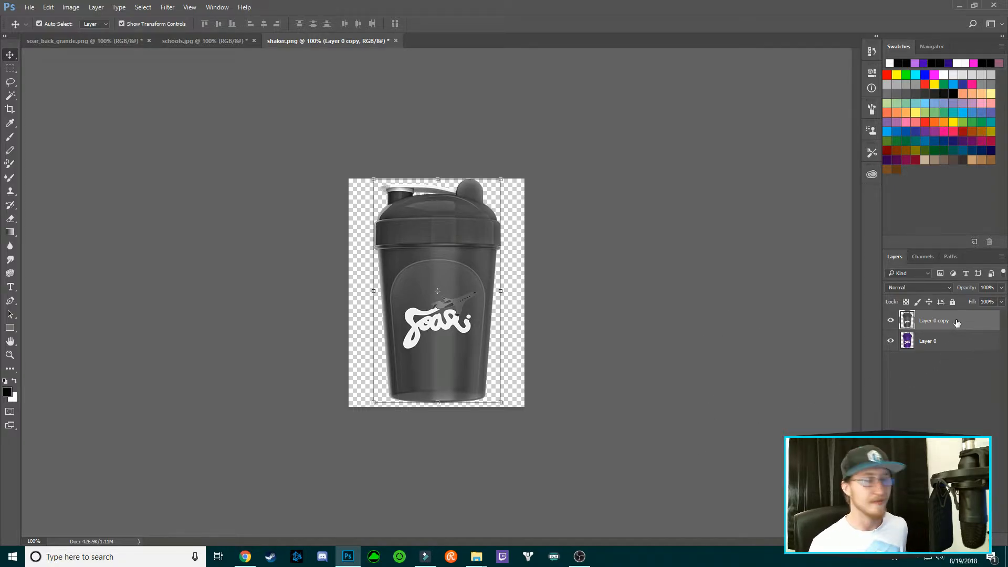
key("ctrl+j")
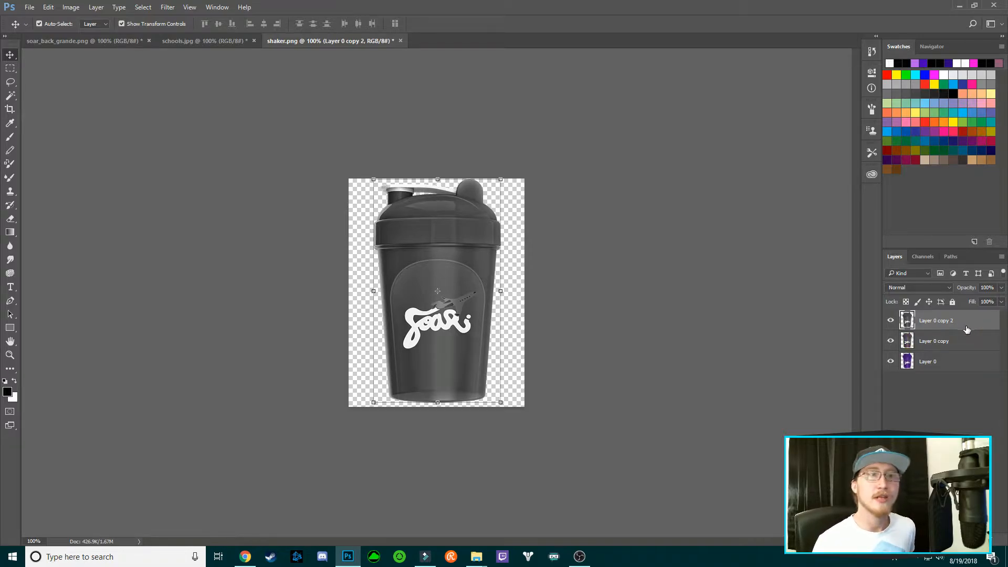
Invert the top grey copy and set its blend mode to Color Dodge
left_click(65, 9)
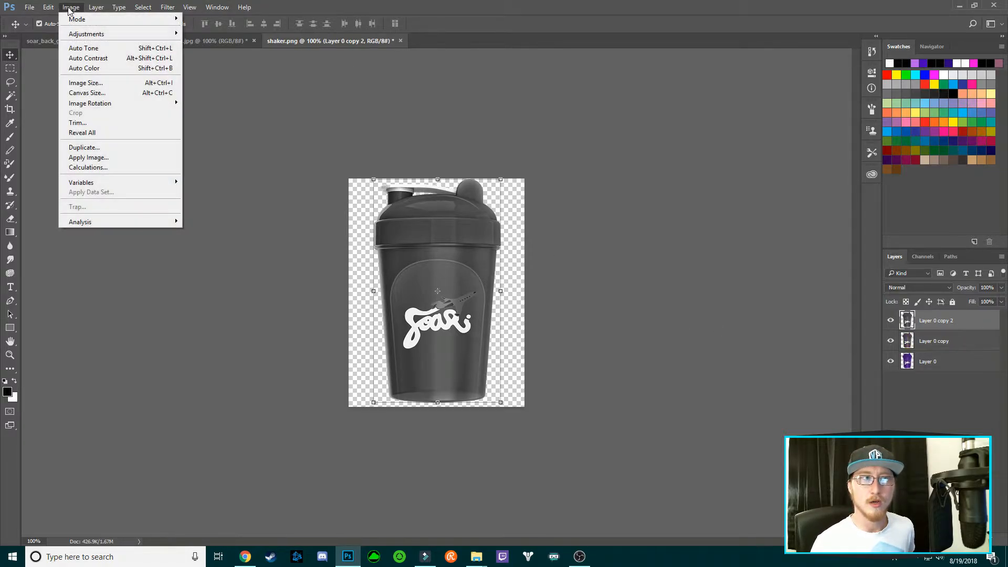
mouse_move(158, 35)
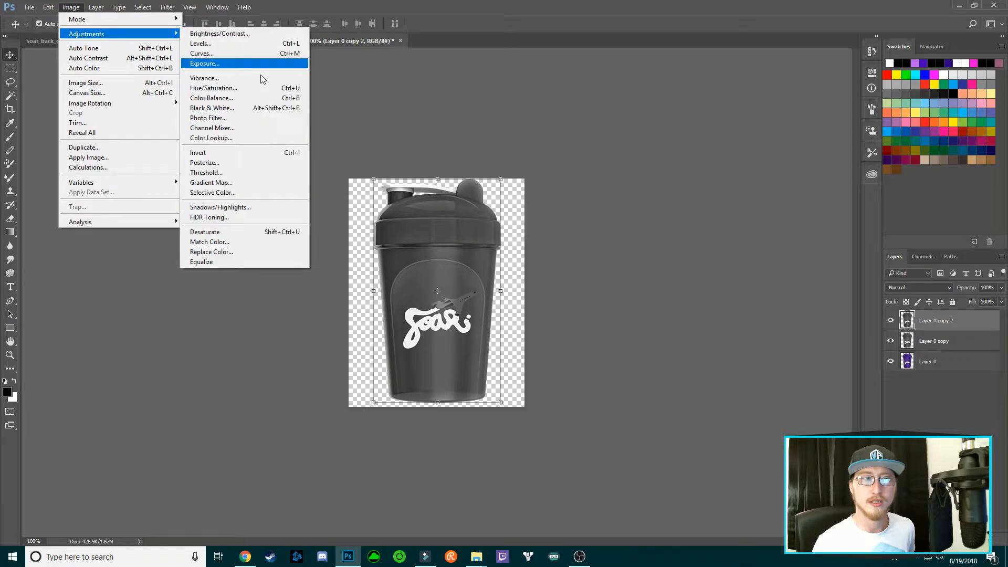
left_click(242, 153)
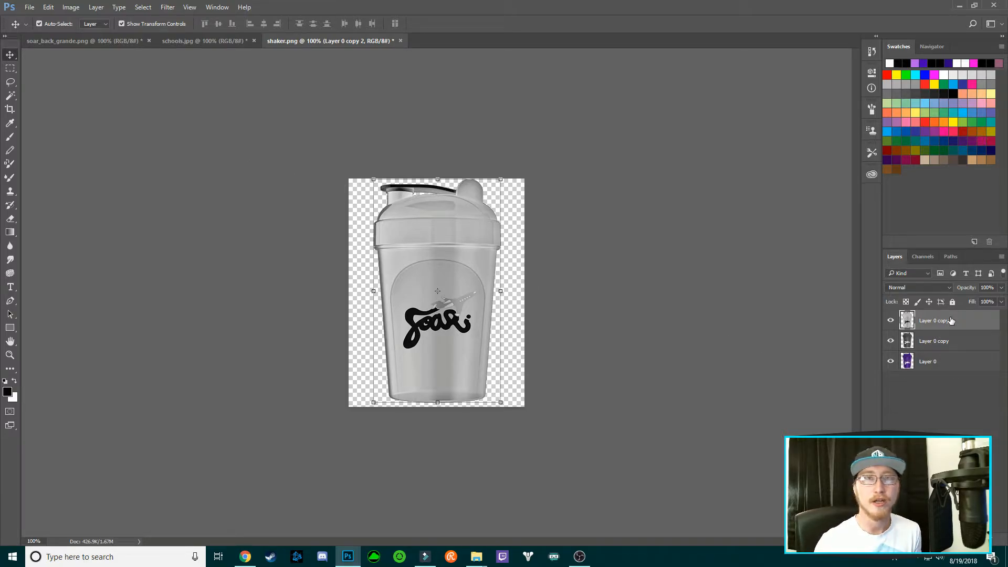
left_click(951, 288)
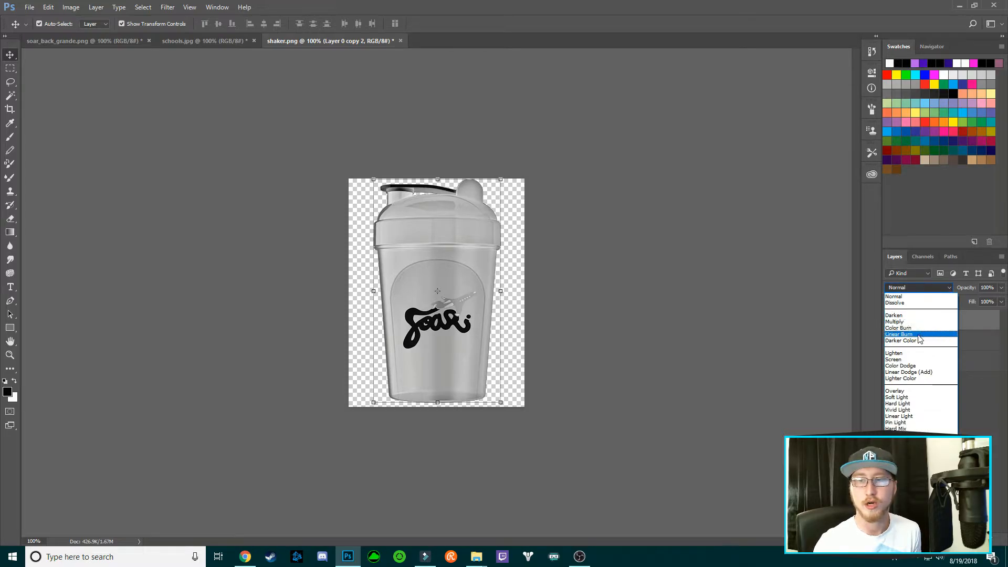
left_click(925, 366)
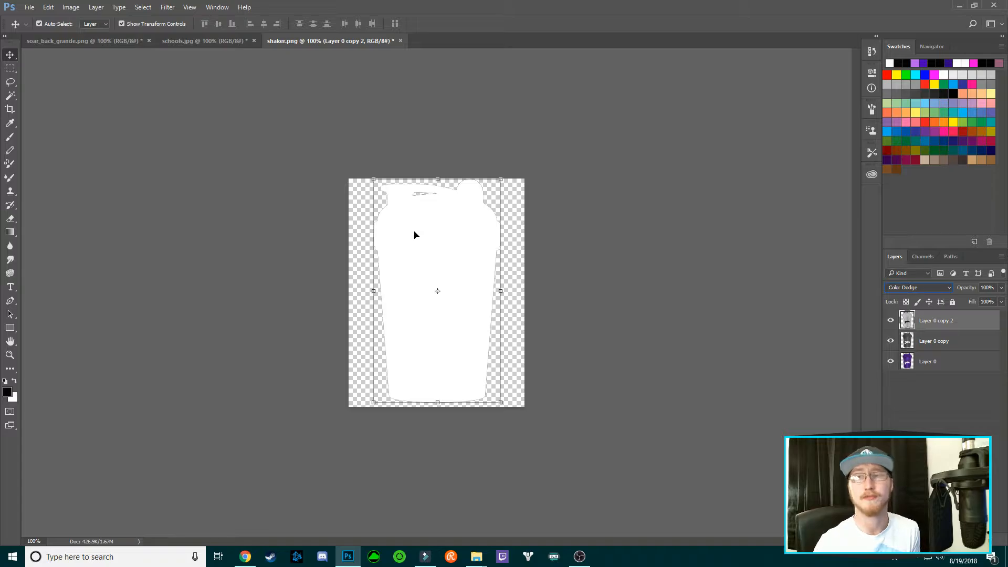
Preview Filter > Other > Minimum on the top layer, trying radius values 1, 3 and 4
left_click(168, 7)
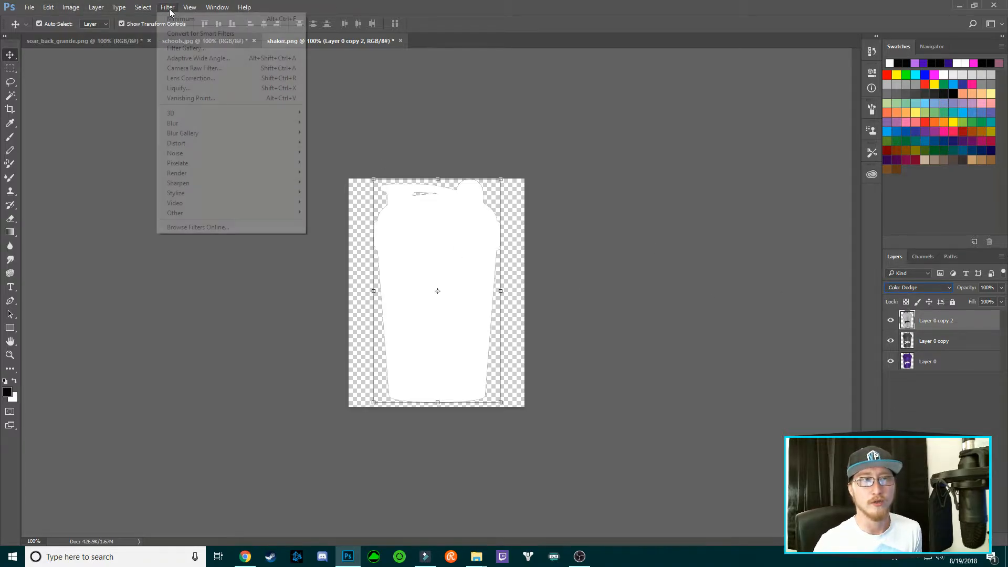
mouse_move(278, 214)
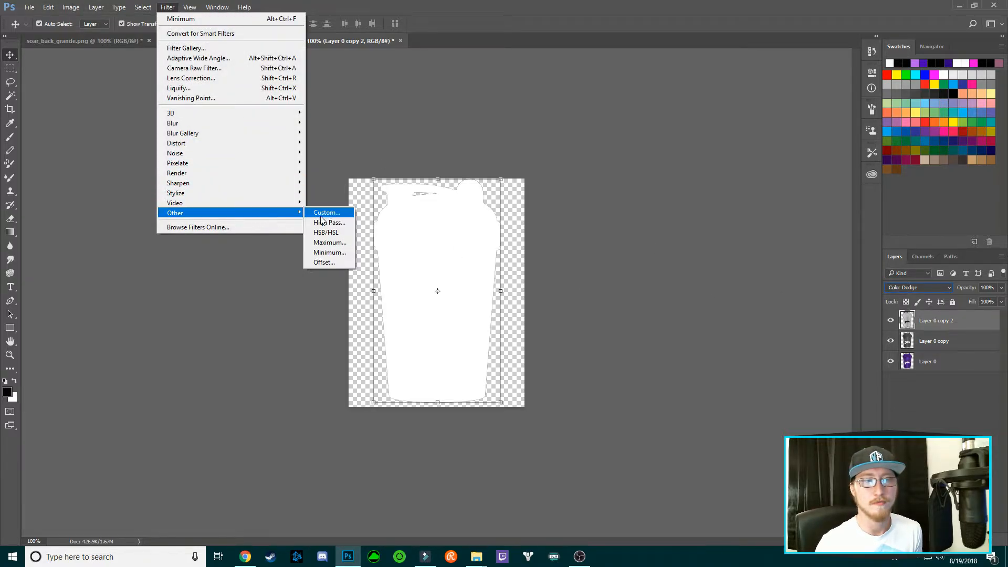
left_click(330, 253)
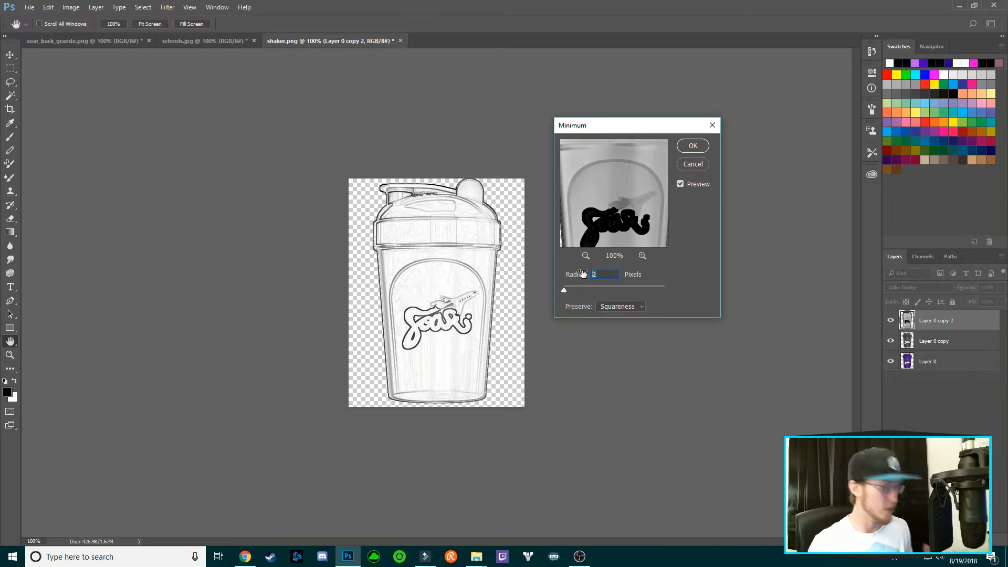
type("1")
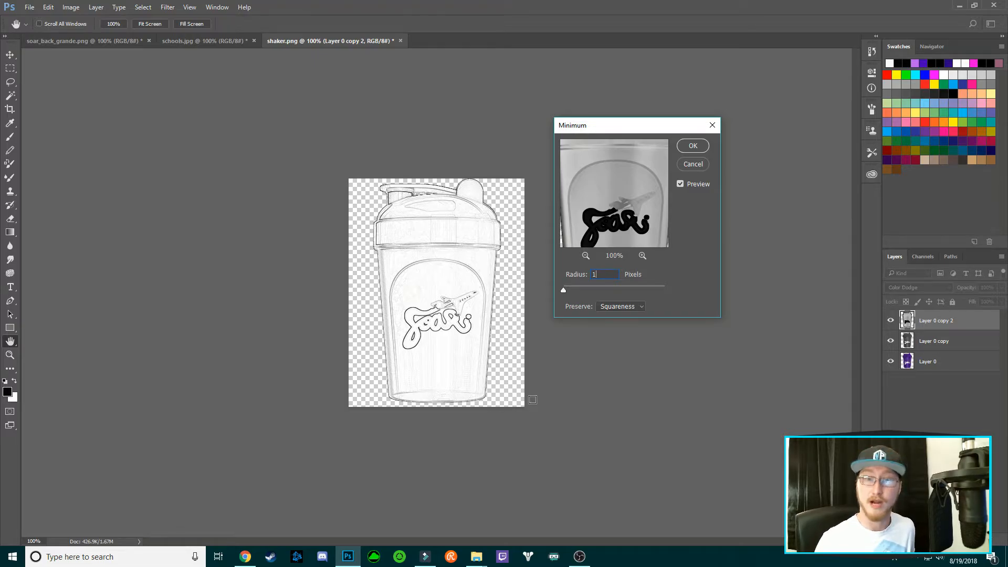
left_click_drag(601, 275, 581, 278)
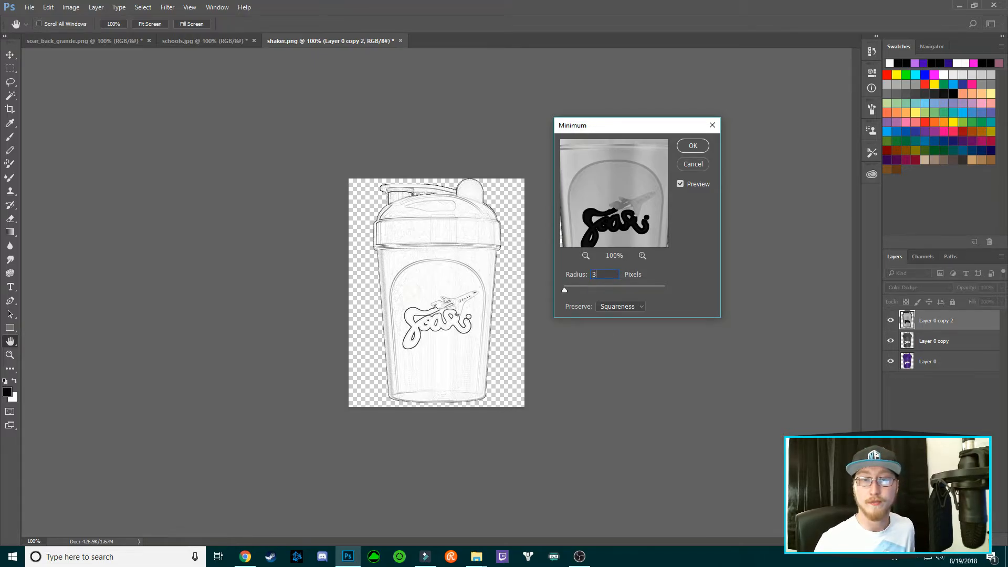
type("3")
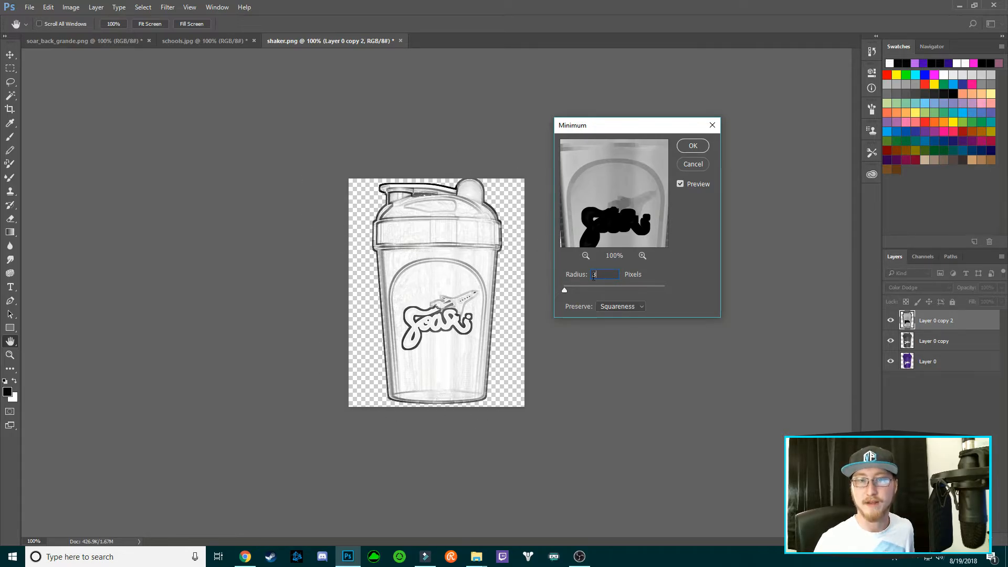
type("4")
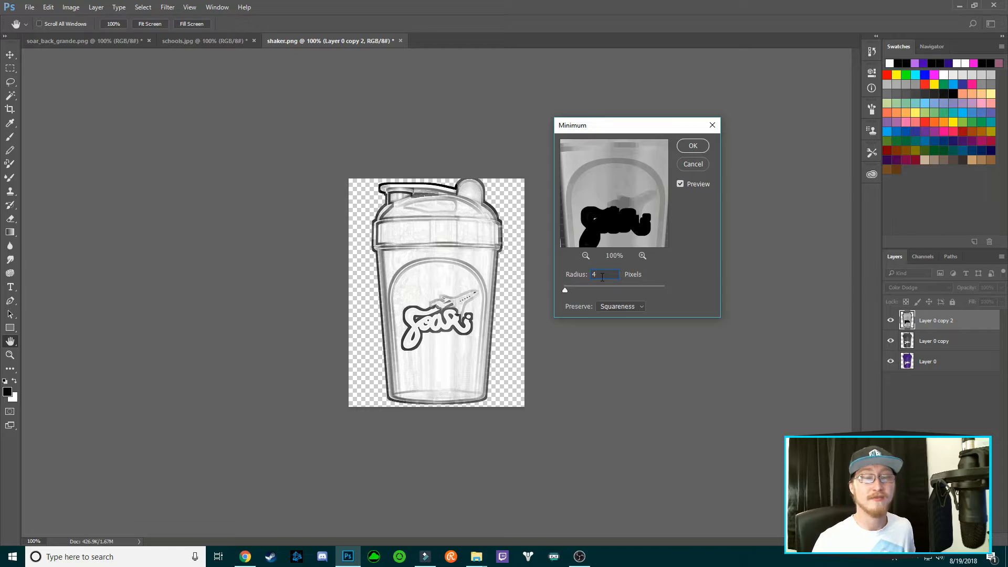
double_click(601, 275)
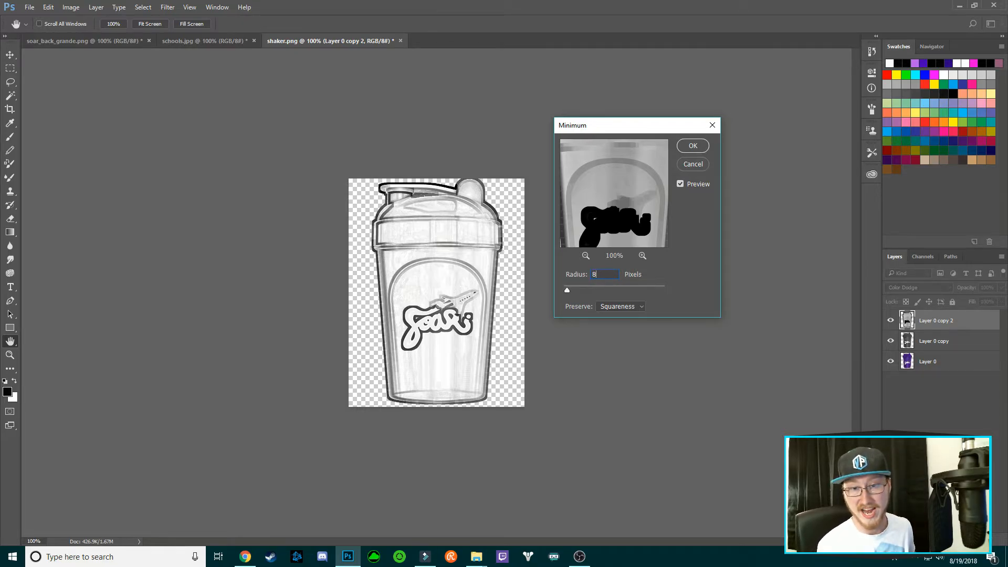
Compare large Minimum radii like 80 and 299, then apply the filter at radius 2
type("80")
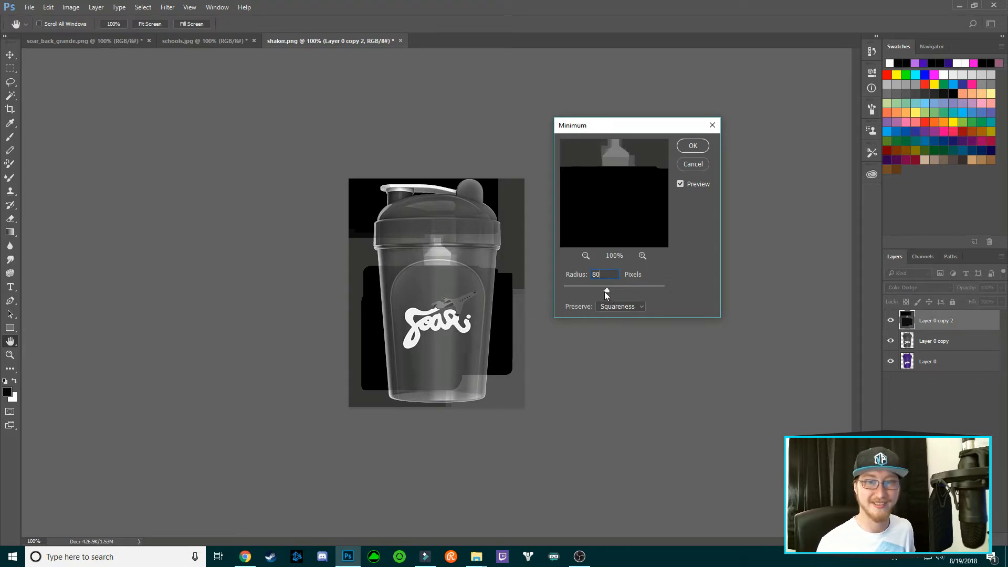
left_click_drag(607, 292, 655, 292)
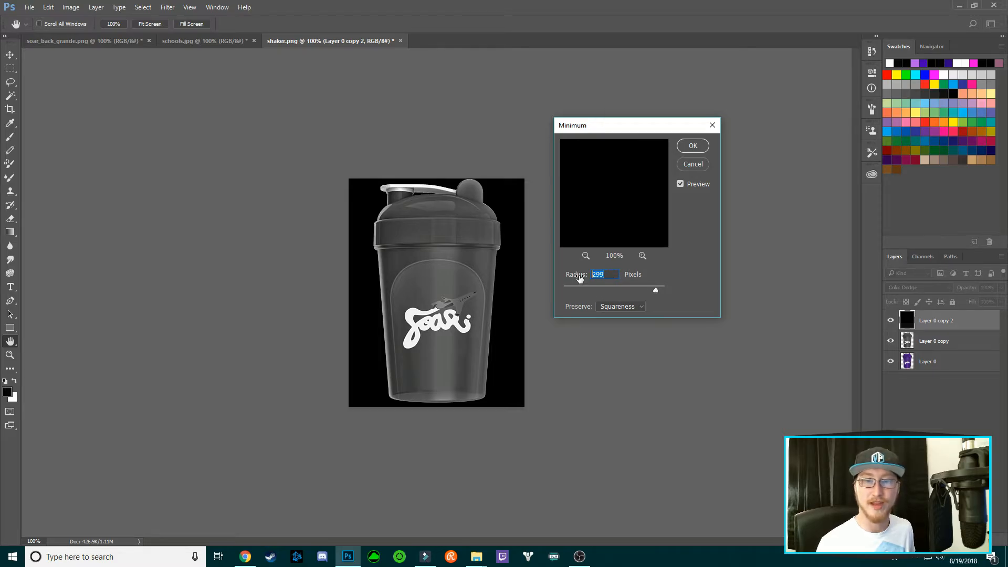
type("2")
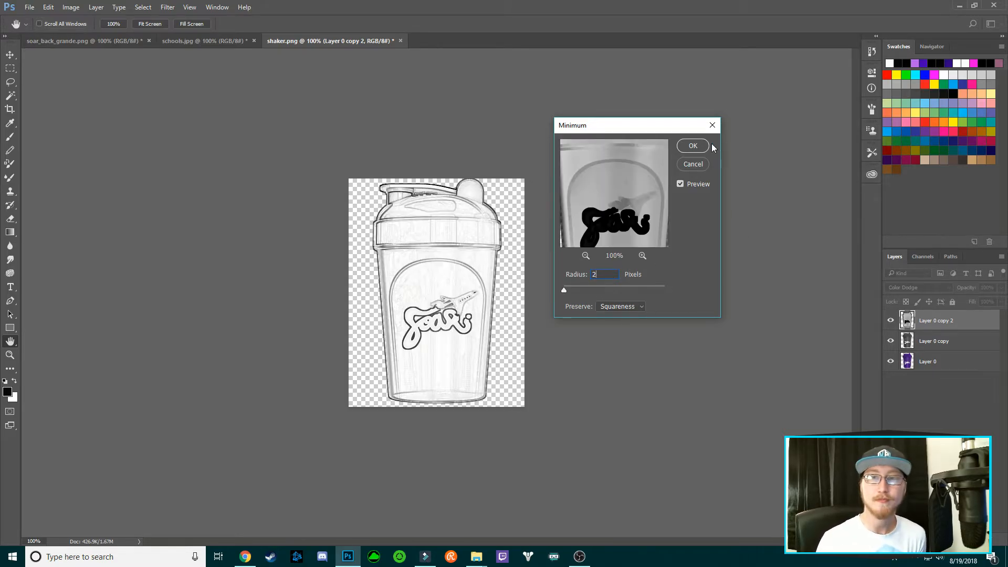
left_click(700, 148)
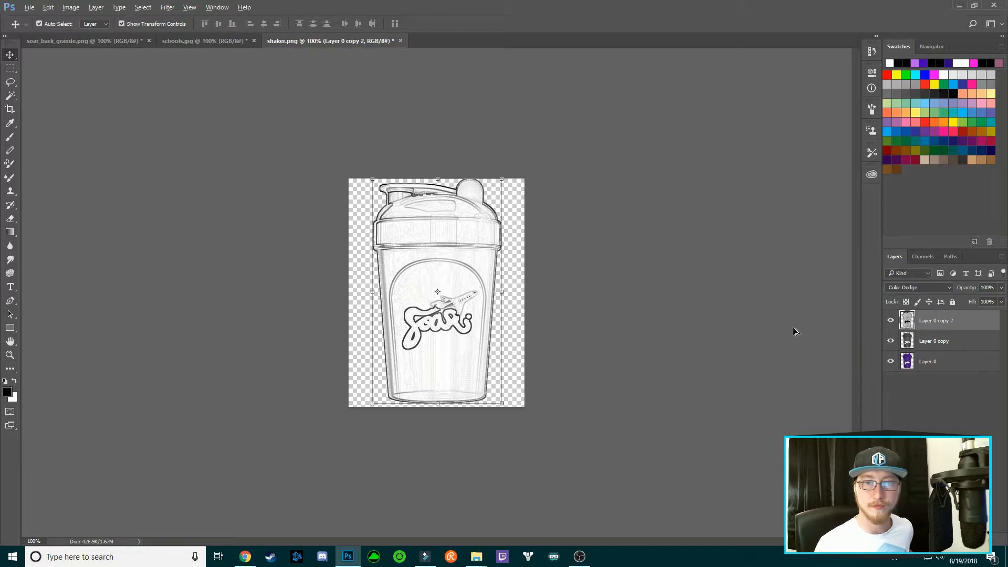
Merge visible layers into a new Layer 1 and set its blend mode to Multiply
left_click(95, 7)
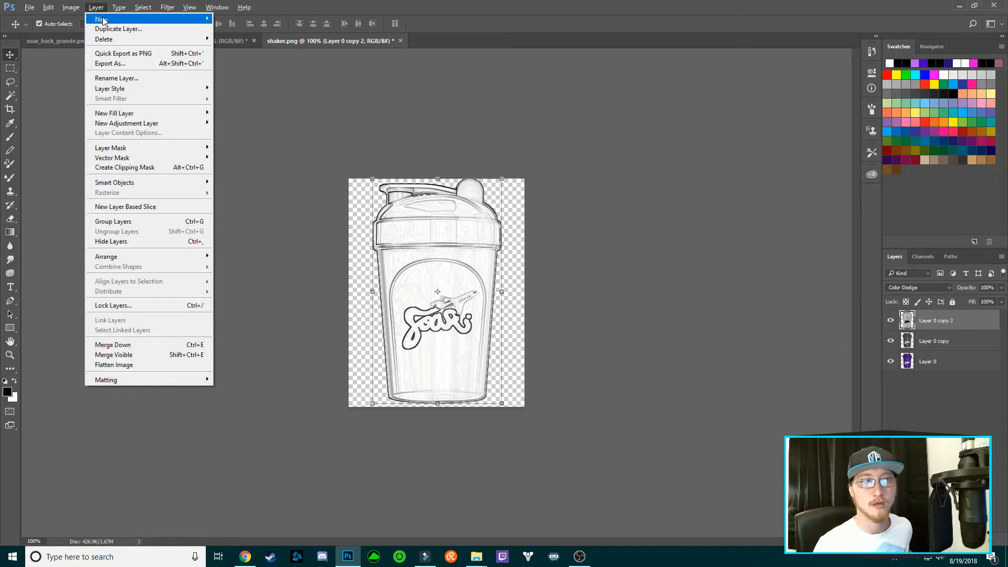
left_click(135, 355)
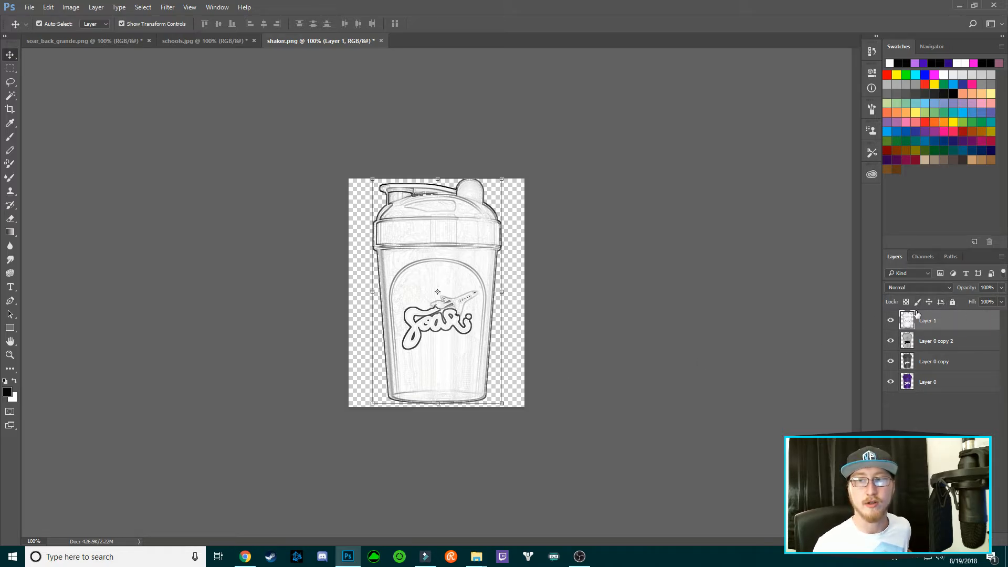
left_click(949, 289)
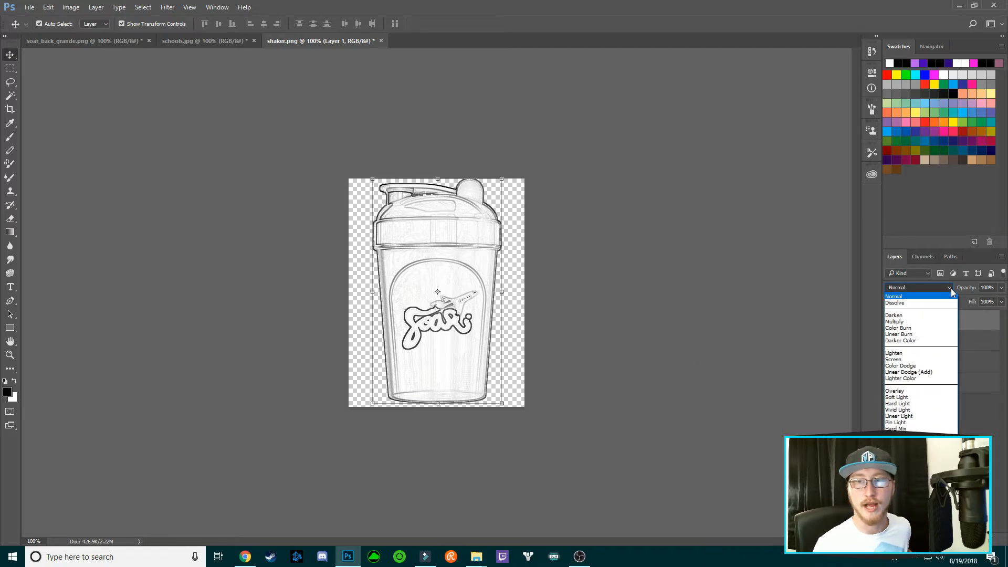
left_click(909, 326)
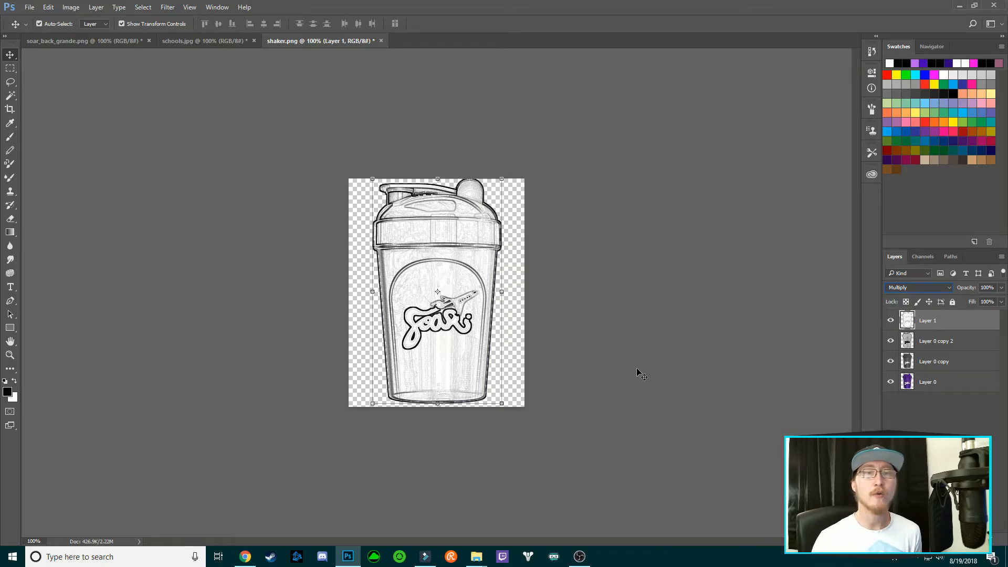
Glance at soar_back_grande.png, then return to shaker.png and select the purple Layer 0
key("ctrl+Tab")
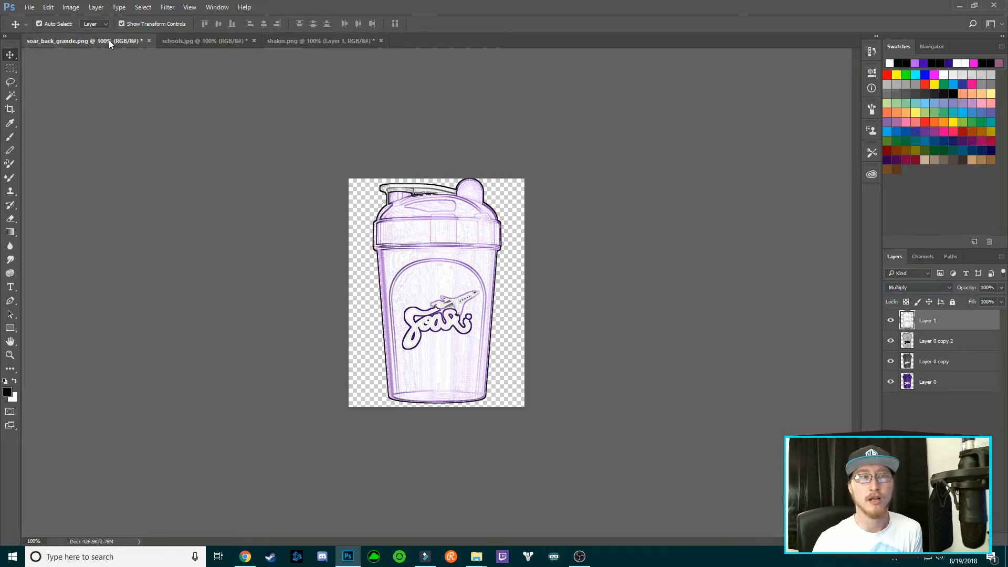
left_click(341, 42)
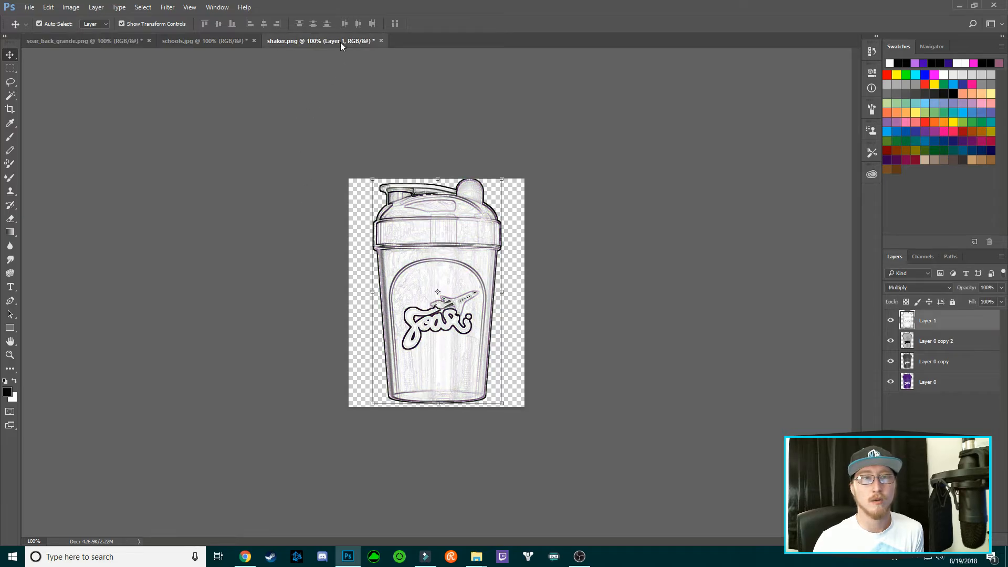
left_click(959, 386)
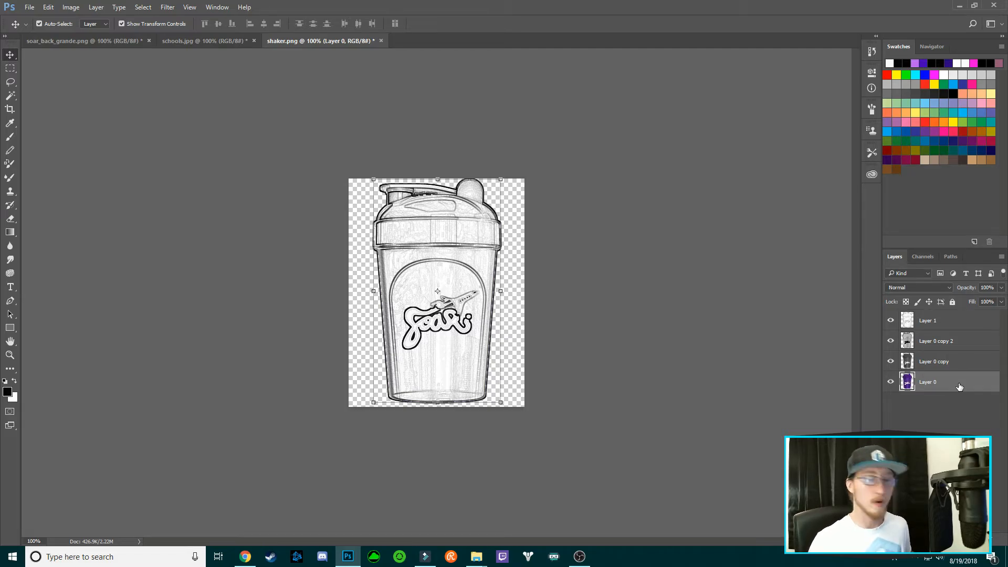
Duplicate purple Layer 0, move the copy to the top, and blend it in Color mode
key("ctrl+j")
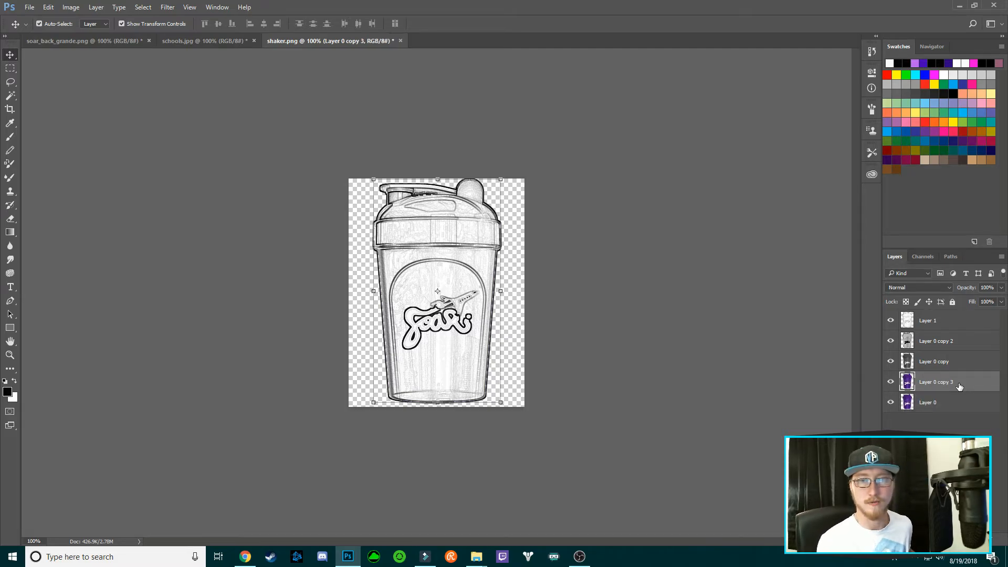
left_click_drag(963, 383, 959, 315)
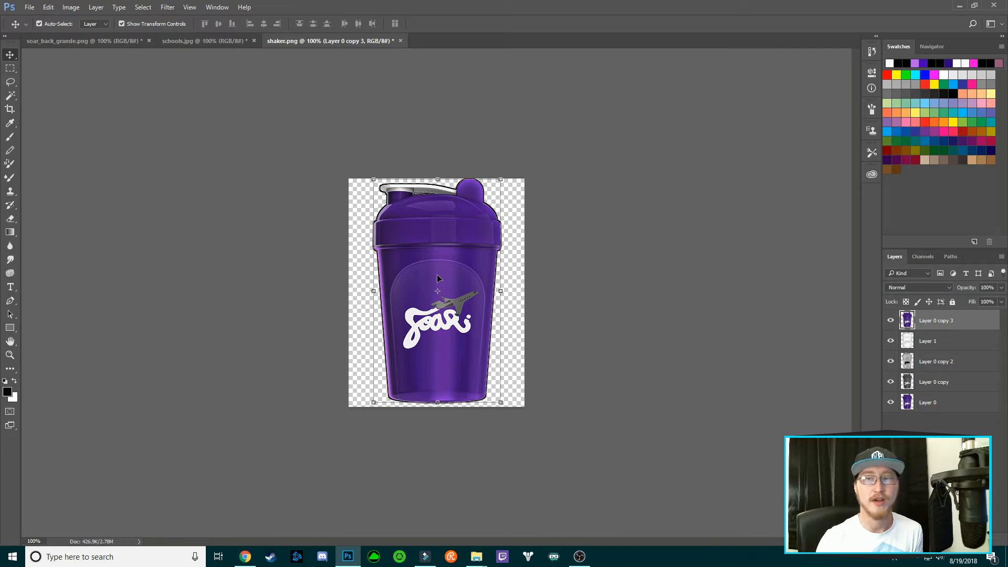
left_click(950, 288)
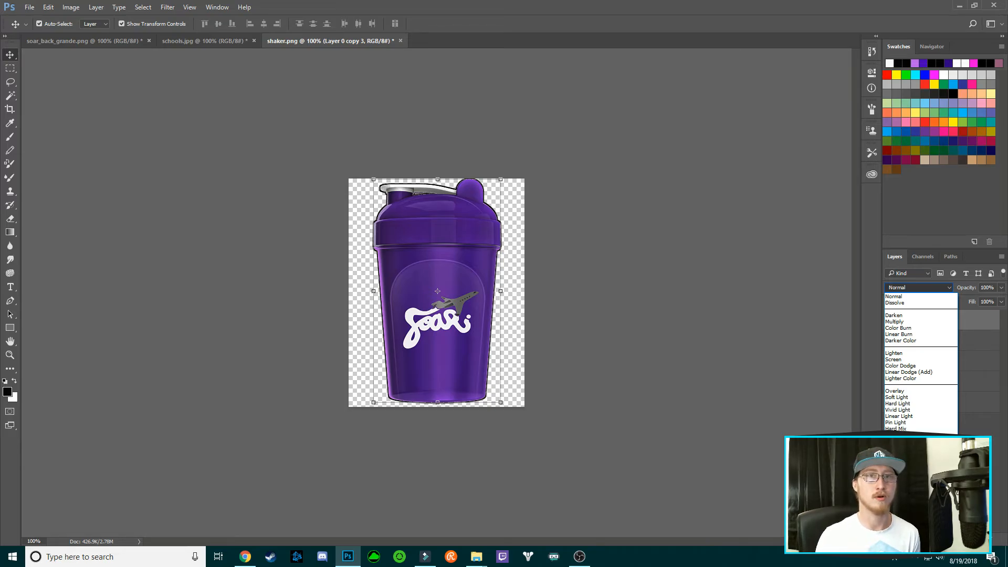
left_click(898, 485)
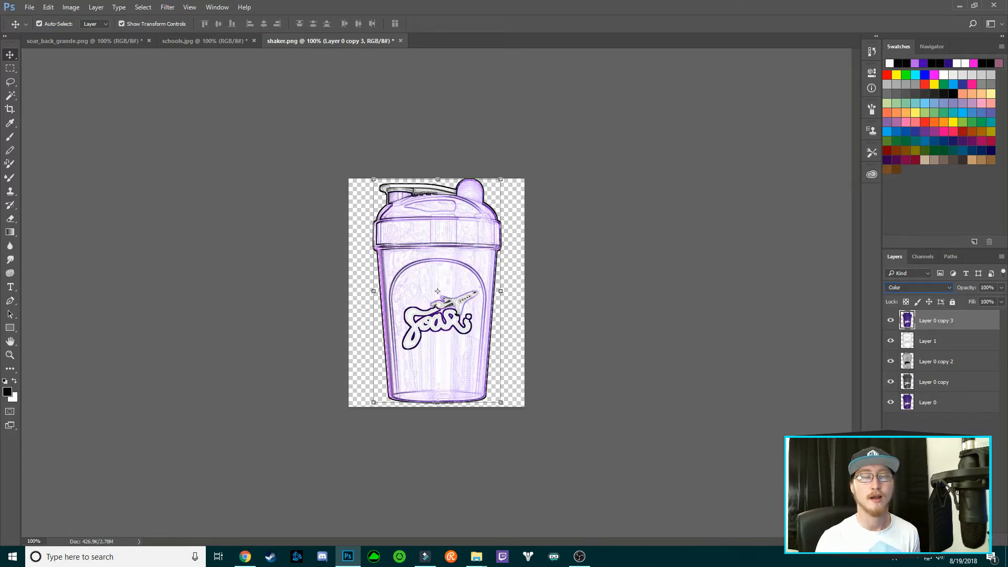